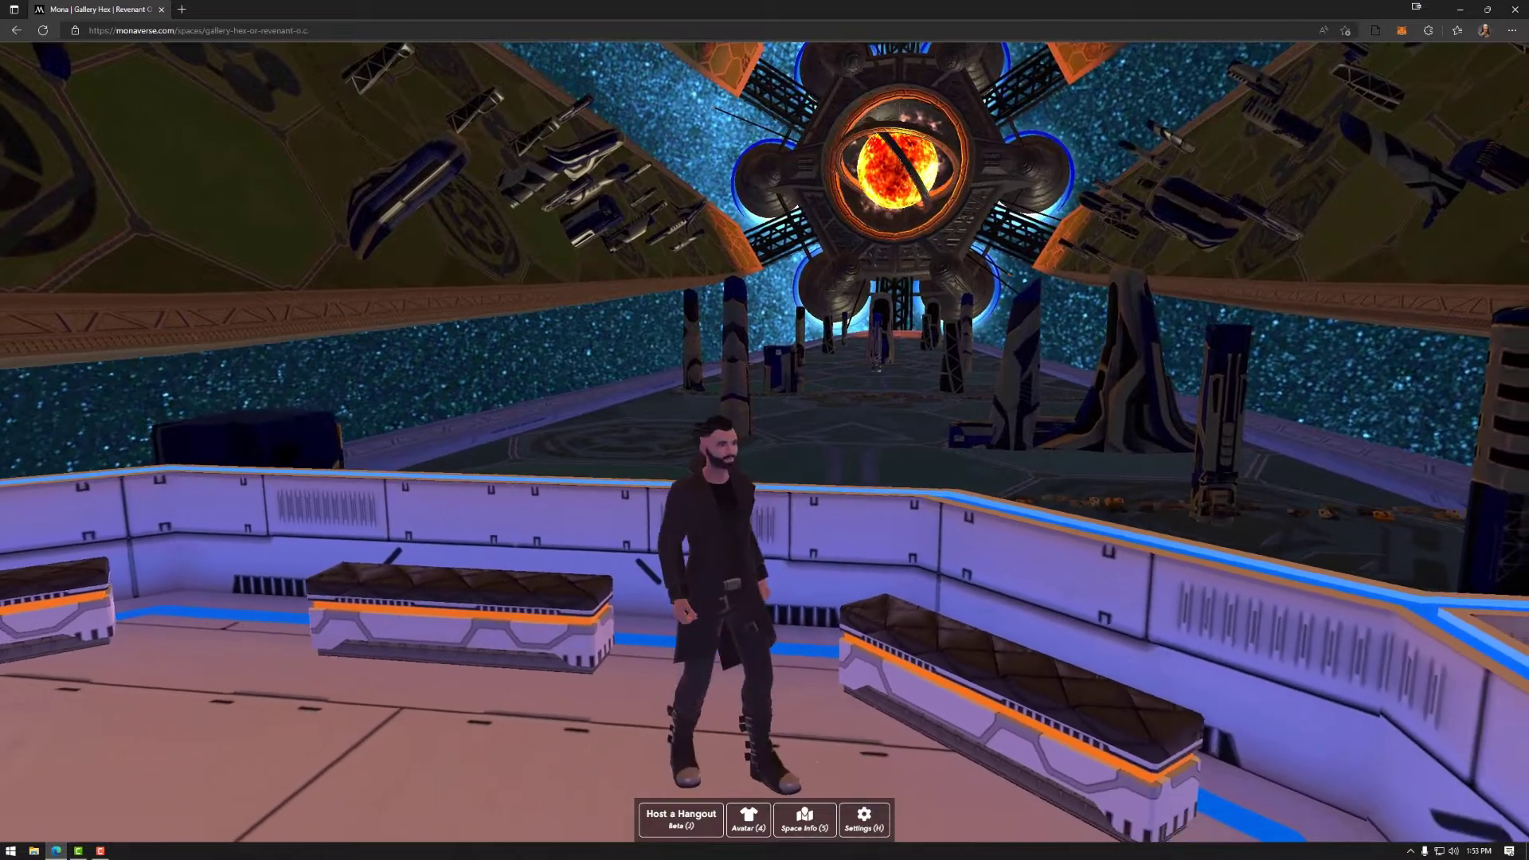
- Import the red-haired, long-coated Caleb_Final.vrm avatar from its pasted URL via Import VRM (Beta)
key("a")
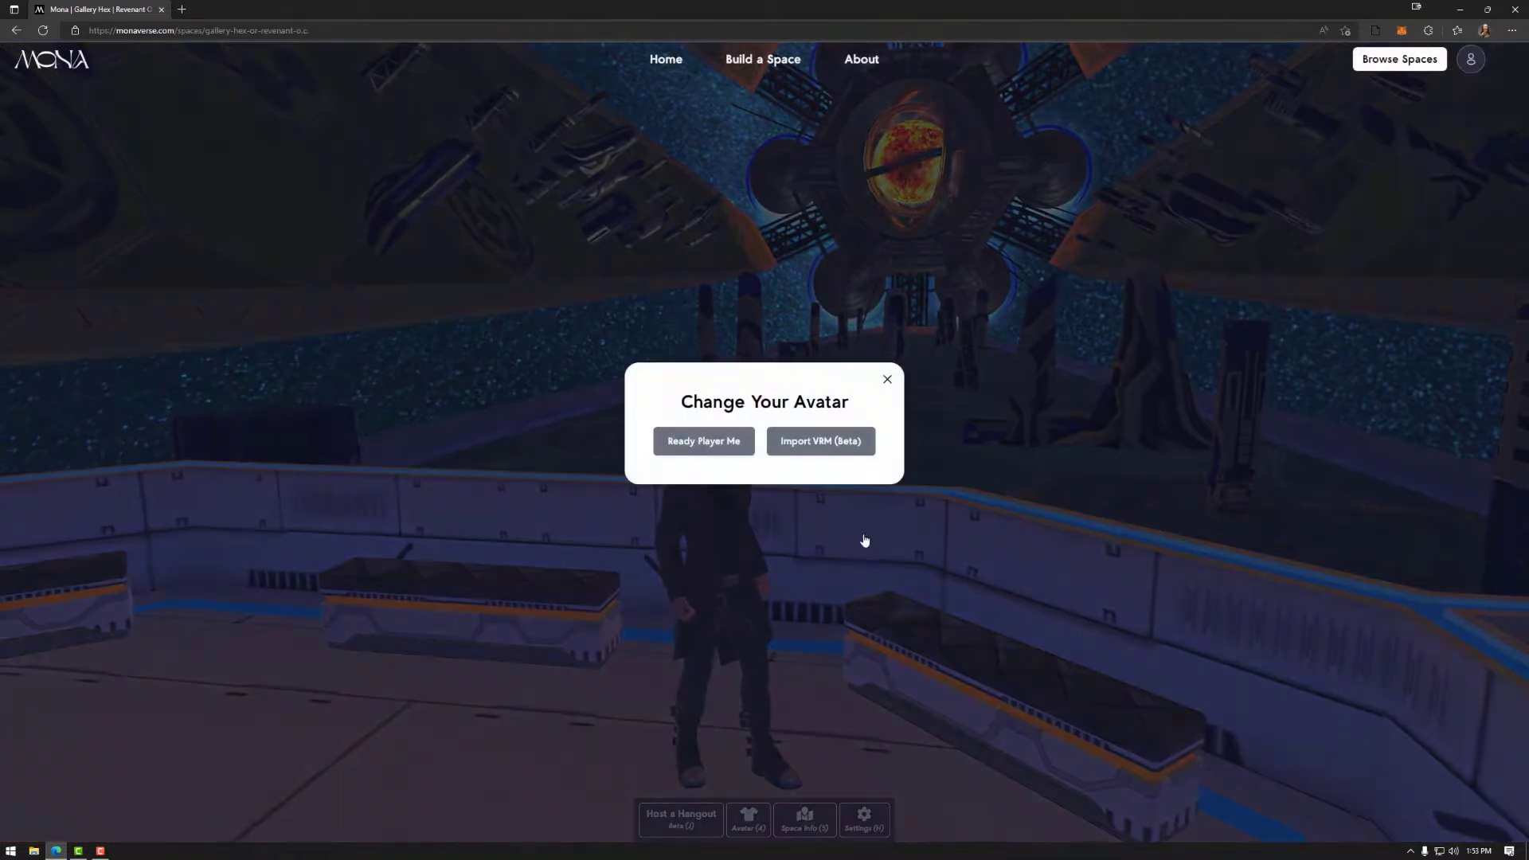
left_click(888, 385)
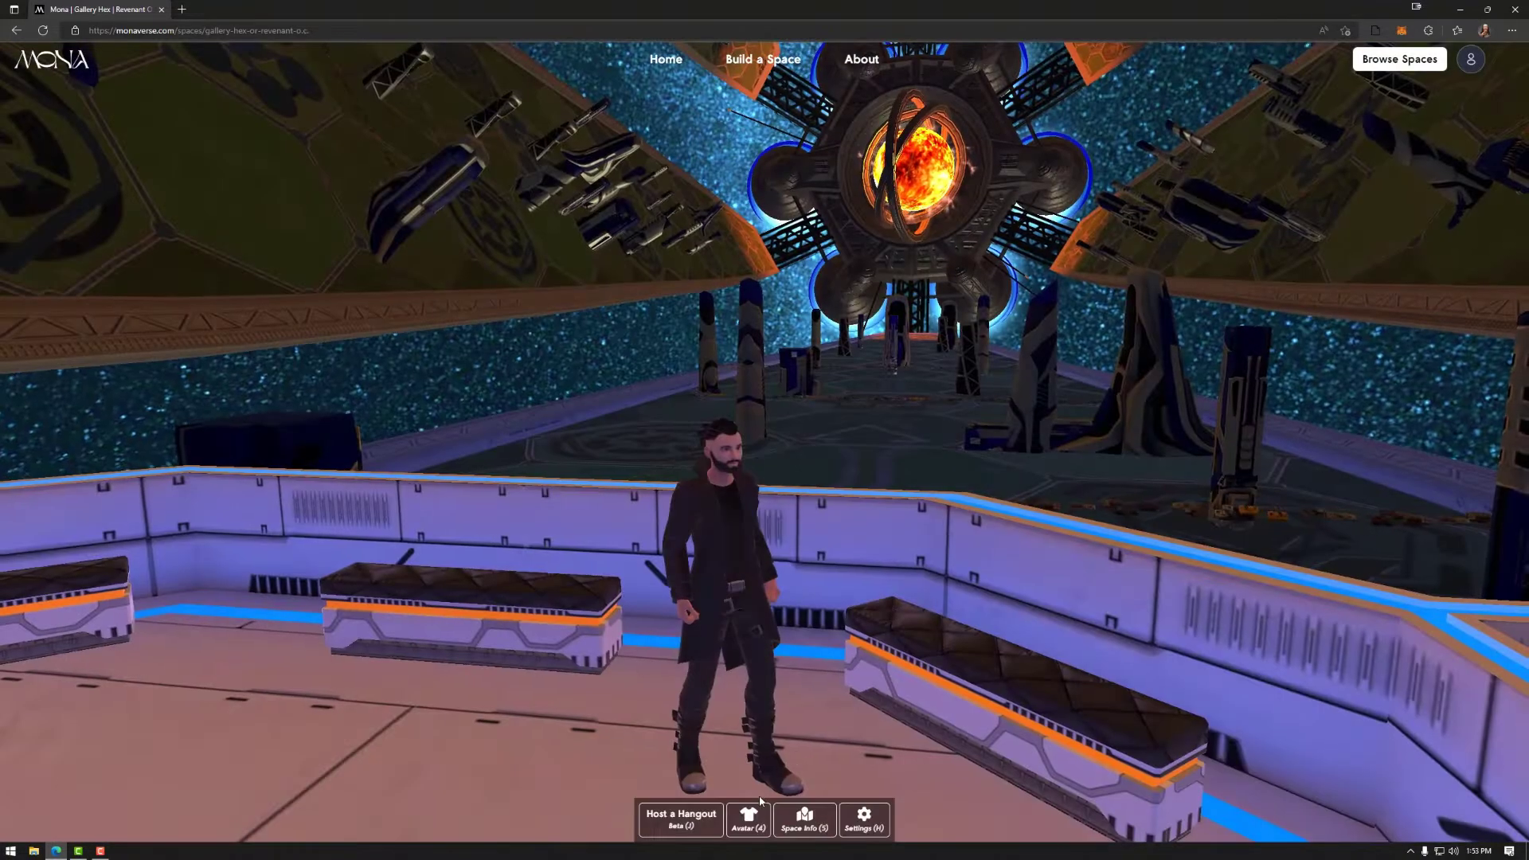
left_click(749, 816)
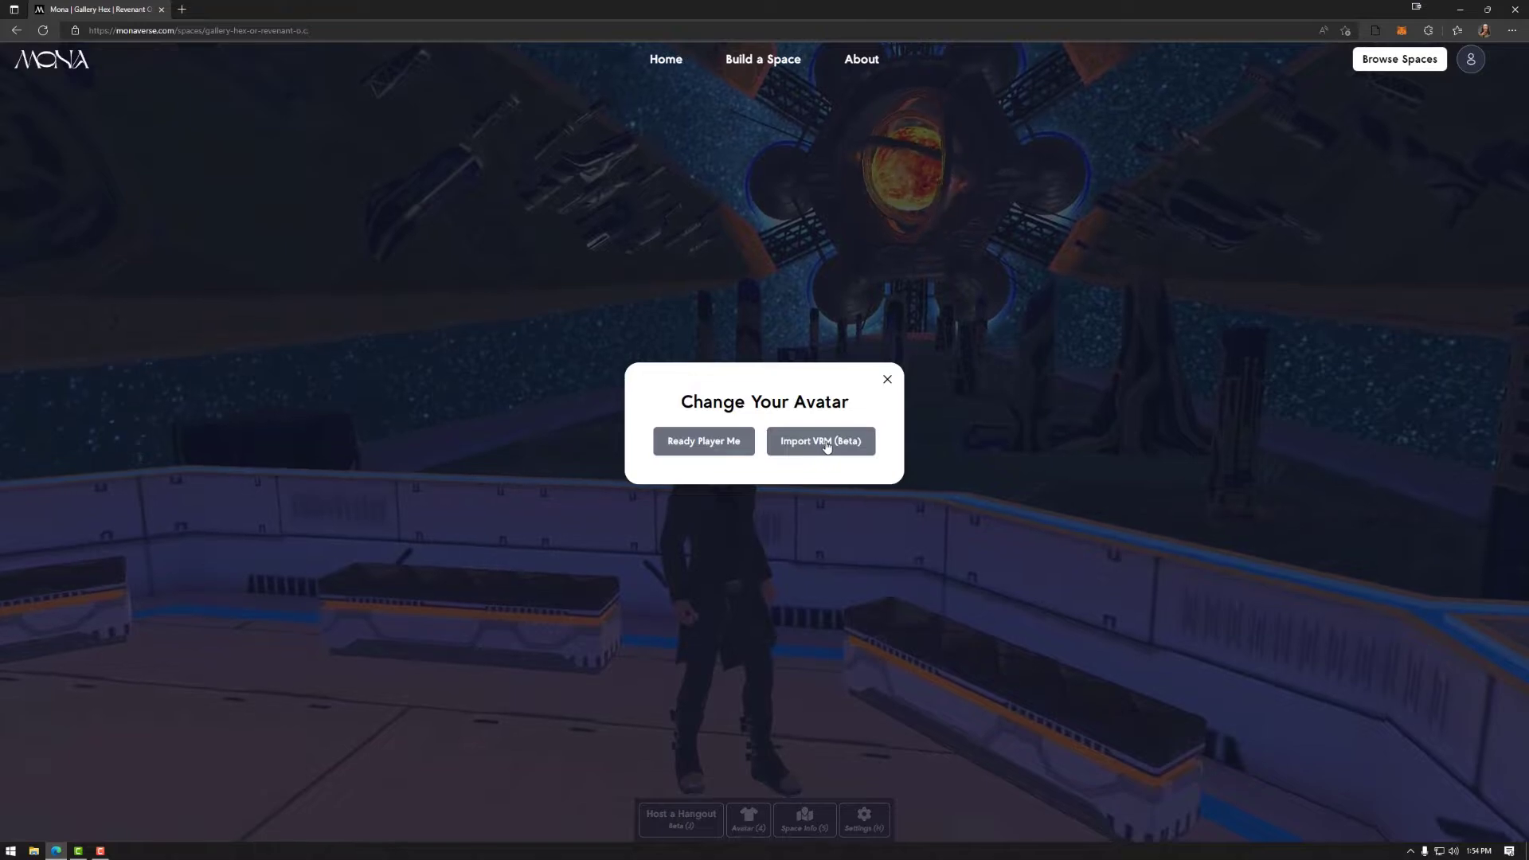
left_click(826, 443)
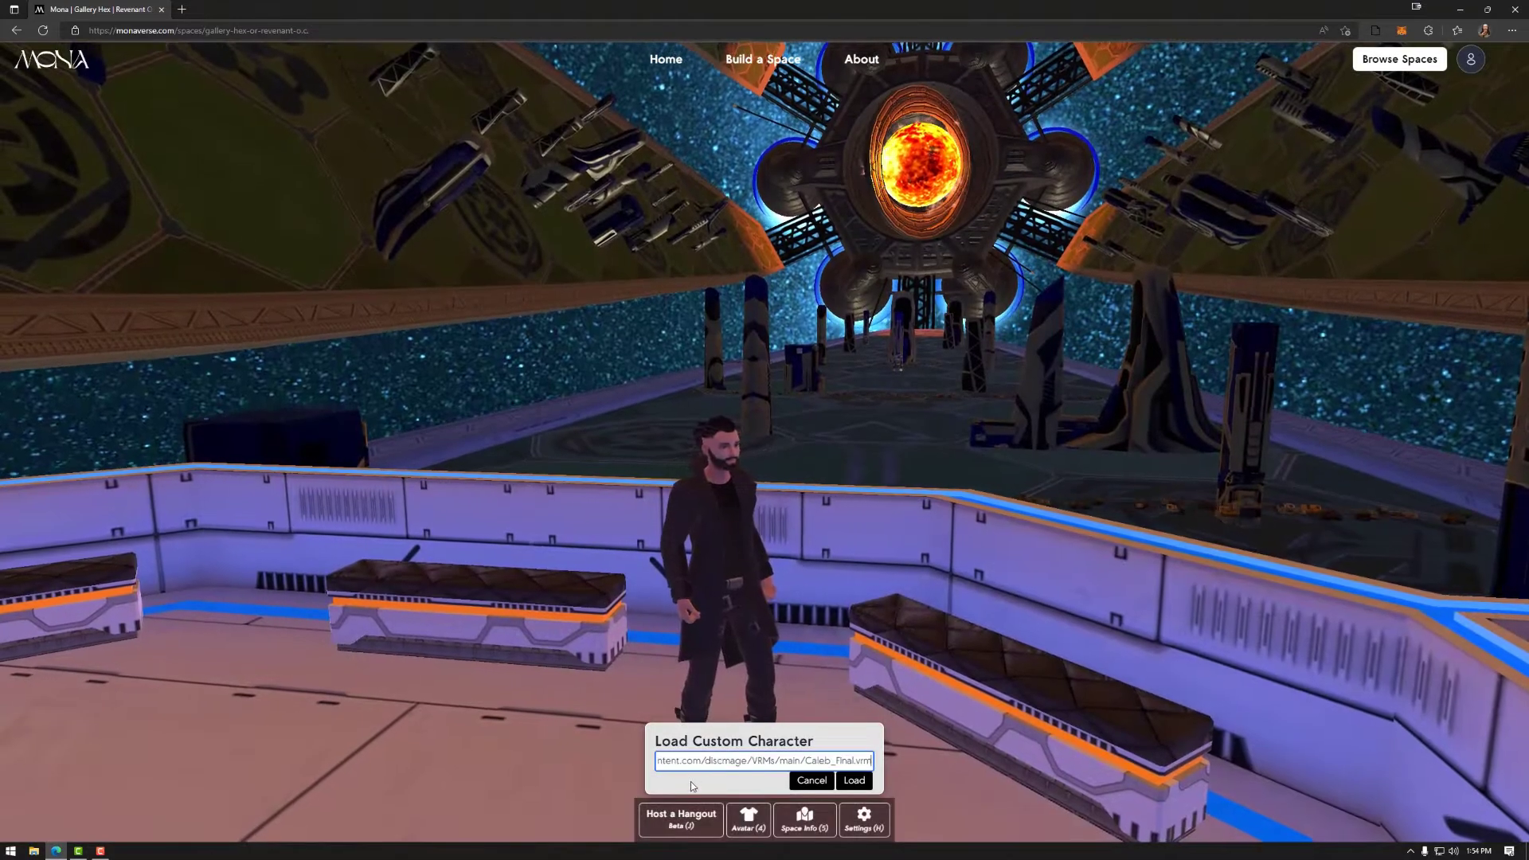
key("ctrl+v")
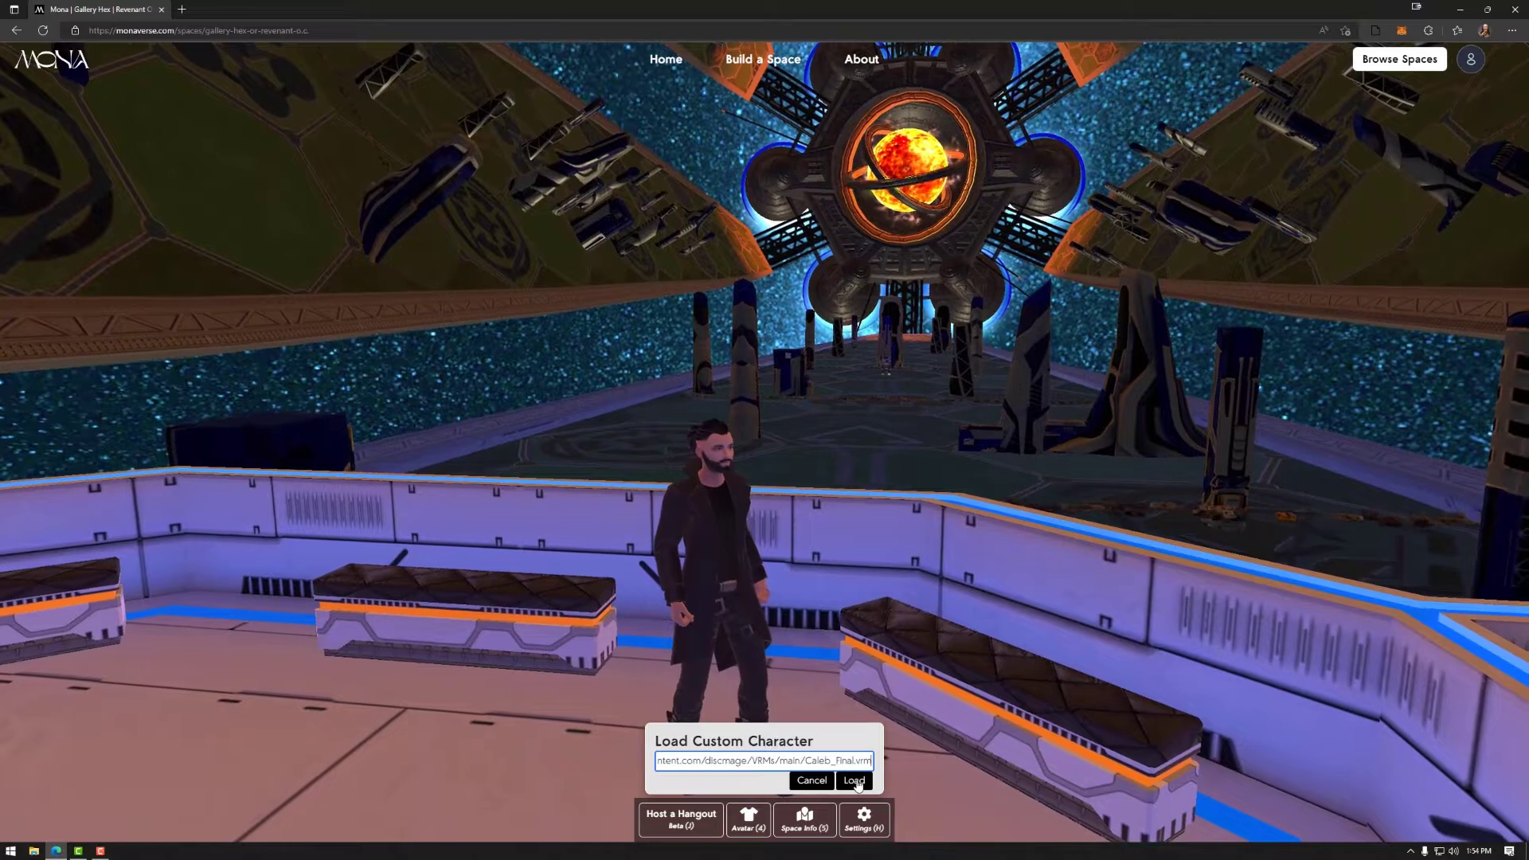
left_click(853, 780)
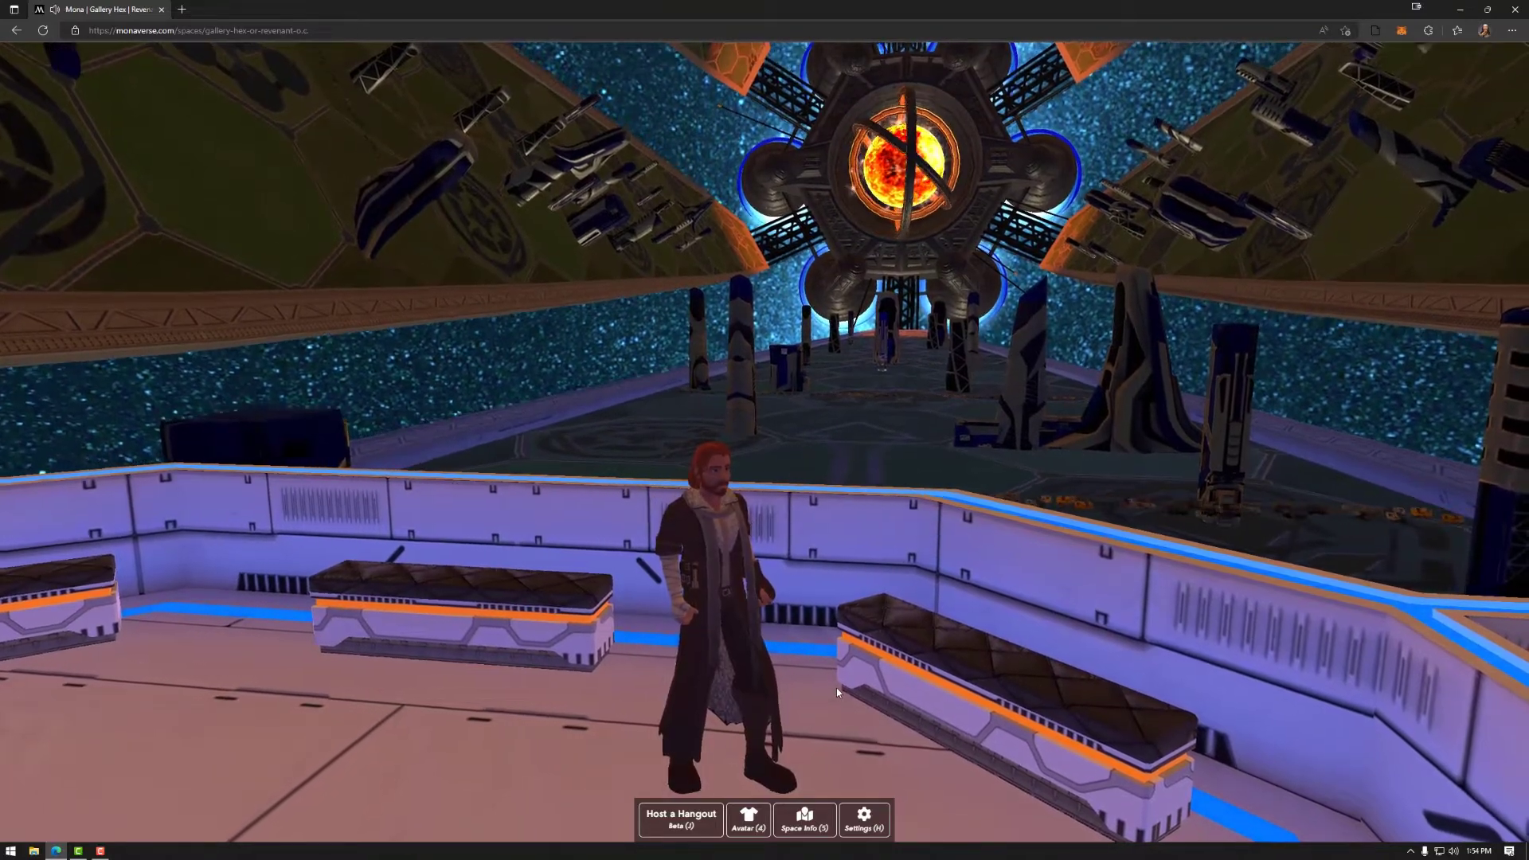
key("a")
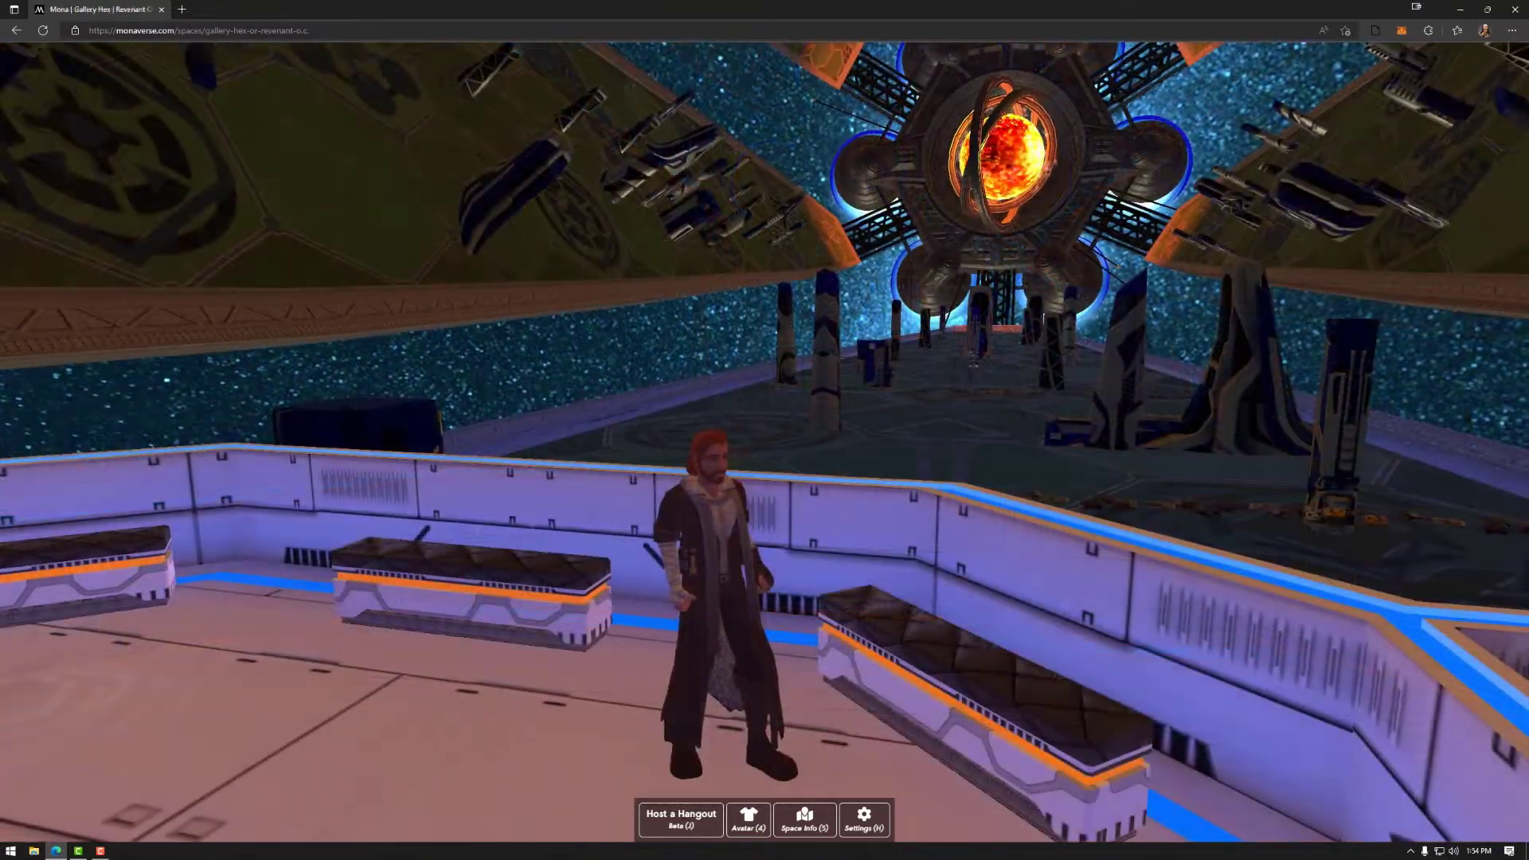